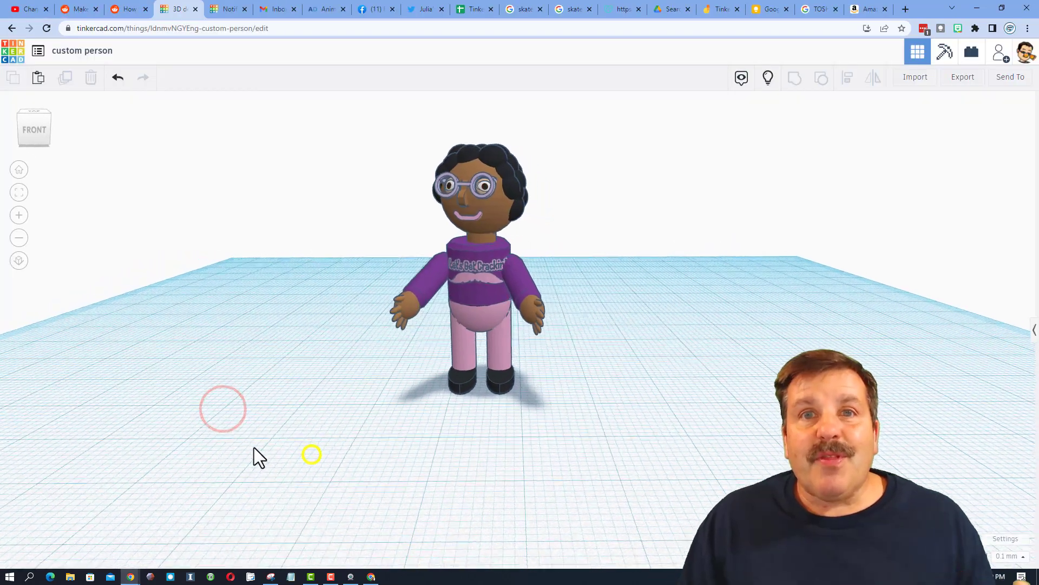
Orbit the view around the custom person figure with glasses and purple sweater
{"action": "right_click_drag", "start_coordinate": [254, 448], "coordinate": [278, 459]}
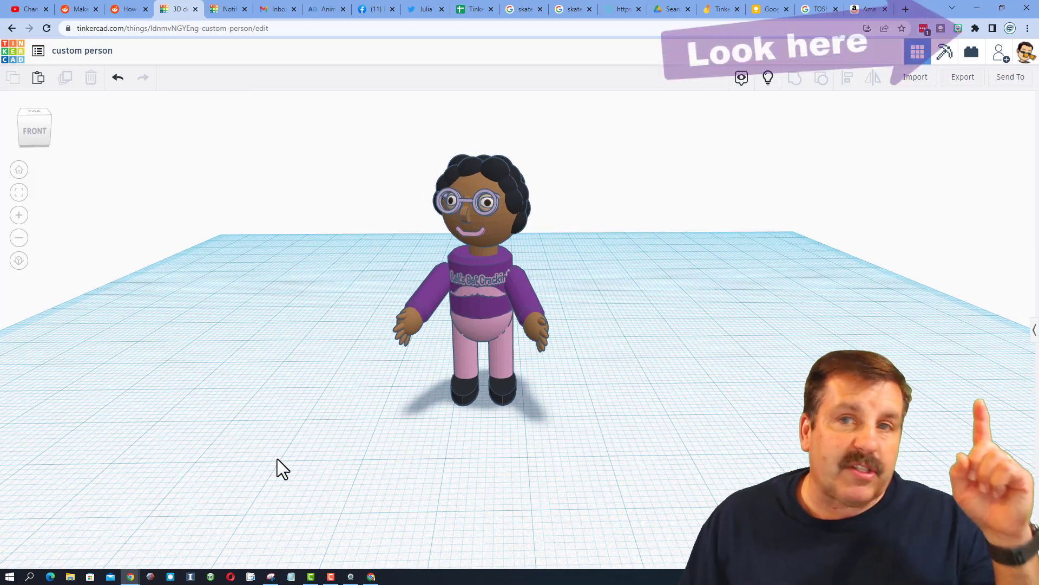
Inspect each of the figure's arm cylinders, then deselect them
{"action": "left_click", "coordinate": [425, 294]}
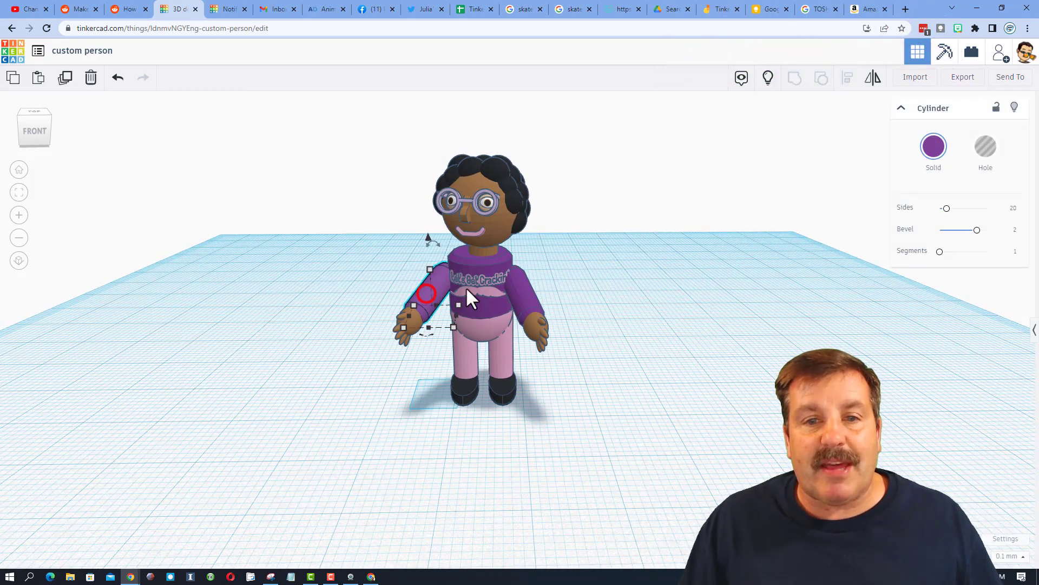
{"action": "left_click", "coordinate": [517, 300]}
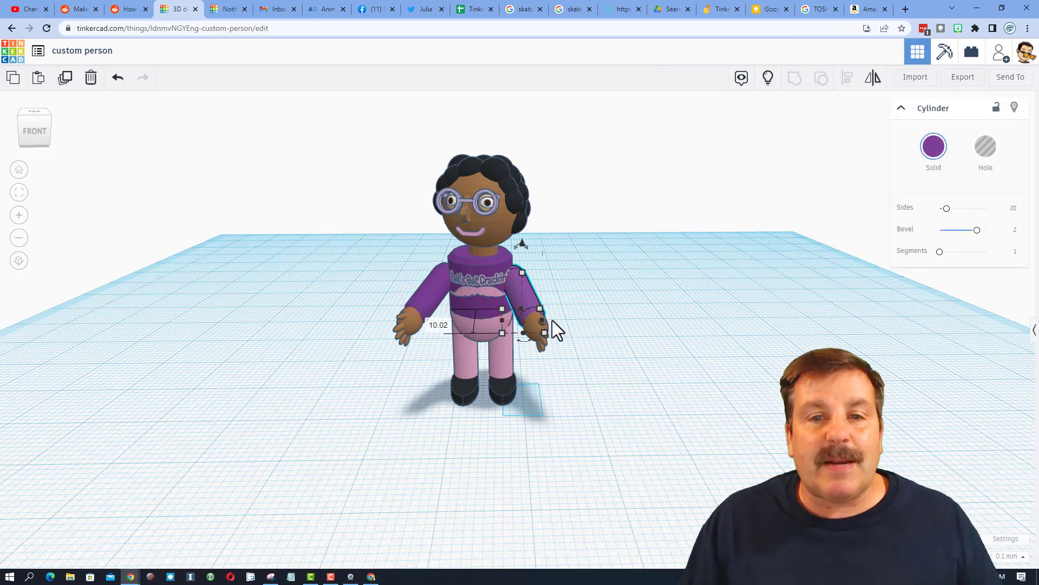
{"action": "left_click", "coordinate": [713, 307]}
Show the Creatures & Characters shapes in the library, loading more shapes
{"action": "left_click", "coordinate": [1033, 329]}
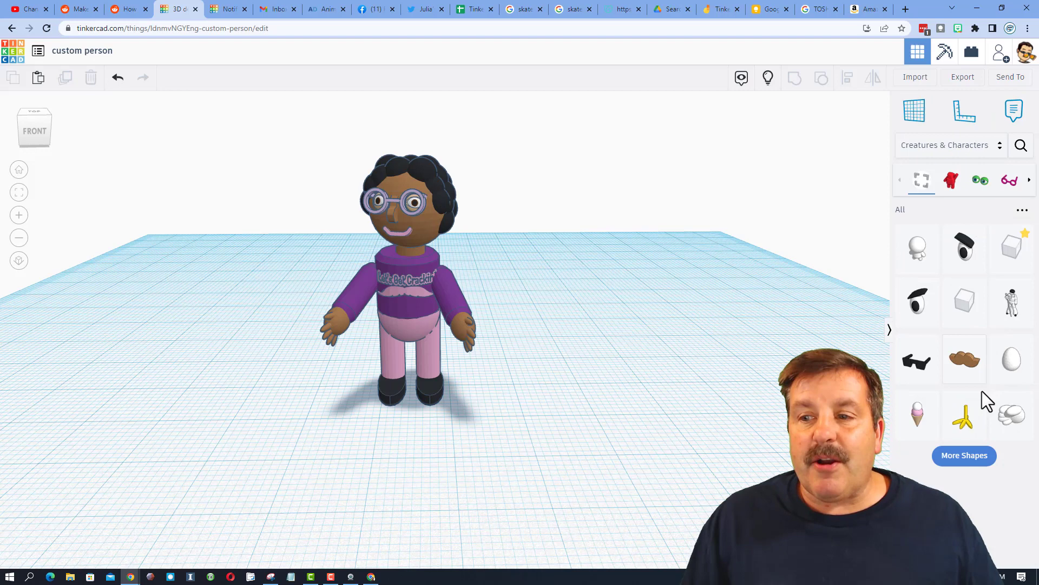
{"action": "left_click", "coordinate": [964, 455]}
{"action": "scroll", "coordinate": [967, 421], "scroll_direction": "down", "scroll_amount": 3}
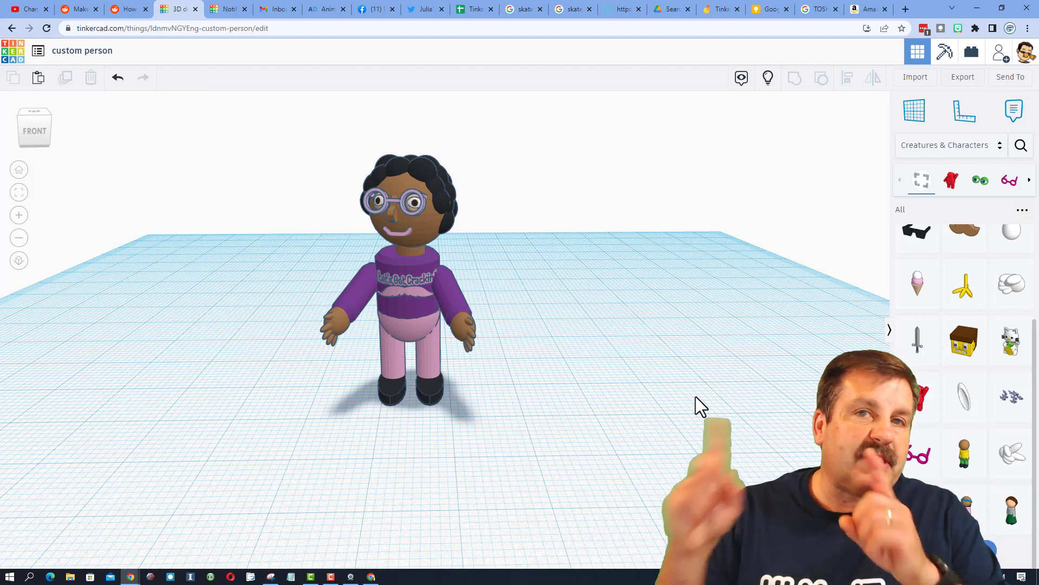
Turn off Show Grid in Workspace settings and orbit the figure slightly
{"action": "left_click", "coordinate": [562, 362]}
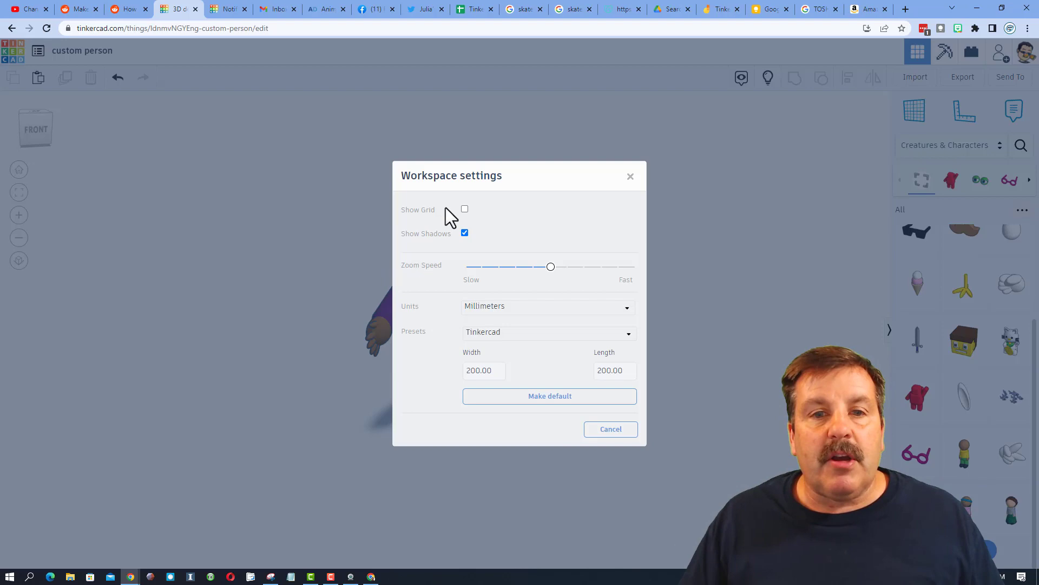
{"action": "left_click", "coordinate": [630, 175]}
{"action": "left_click", "coordinate": [610, 299]}
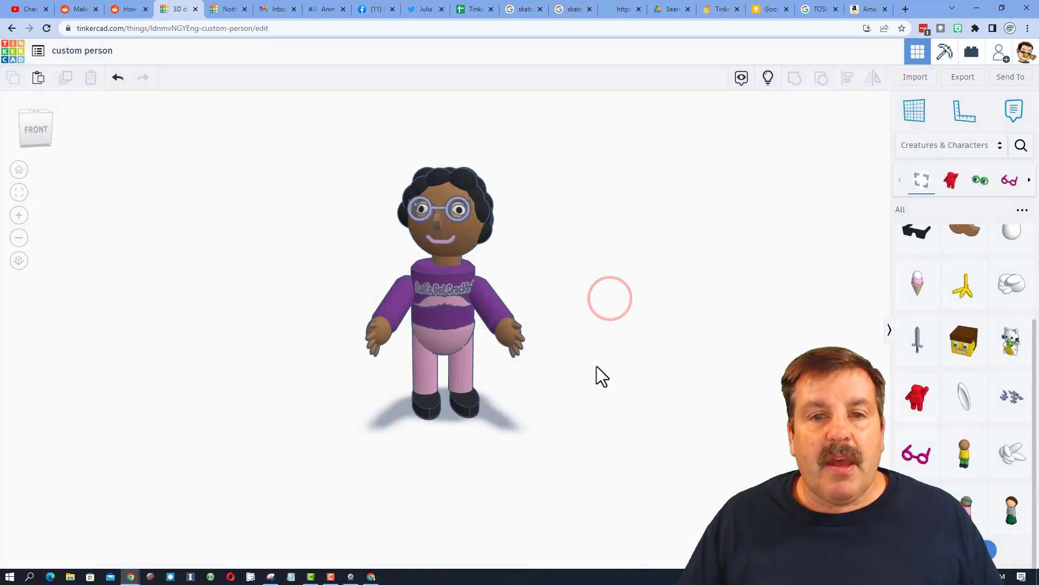
{"action": "right_click_drag", "start_coordinate": [597, 366], "coordinate": [607, 363]}
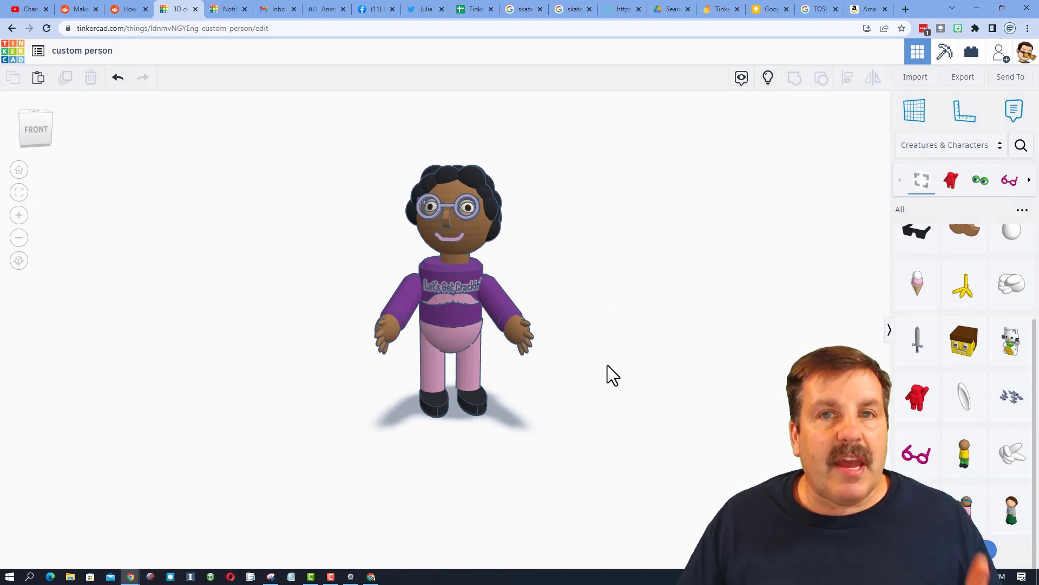
Snip a rectangle around the girl character and save it as girl.JPG in Downloads
{"action": "left_click", "coordinate": [270, 577]}
{"action": "left_click", "coordinate": [139, 37]}
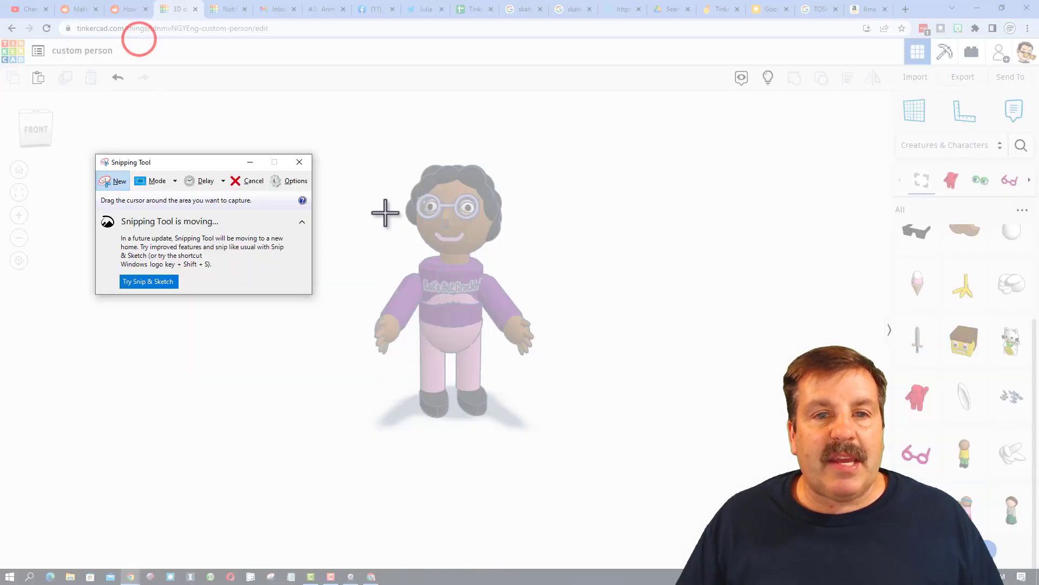
{"action": "left_click_drag", "start_coordinate": [347, 141], "coordinate": [560, 441]}
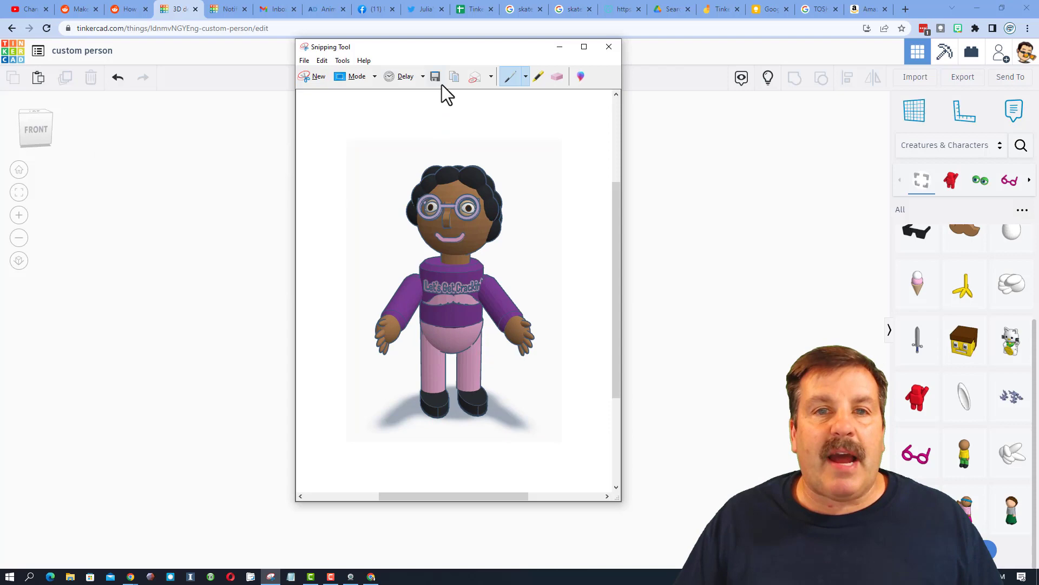
{"action": "left_click", "coordinate": [433, 73]}
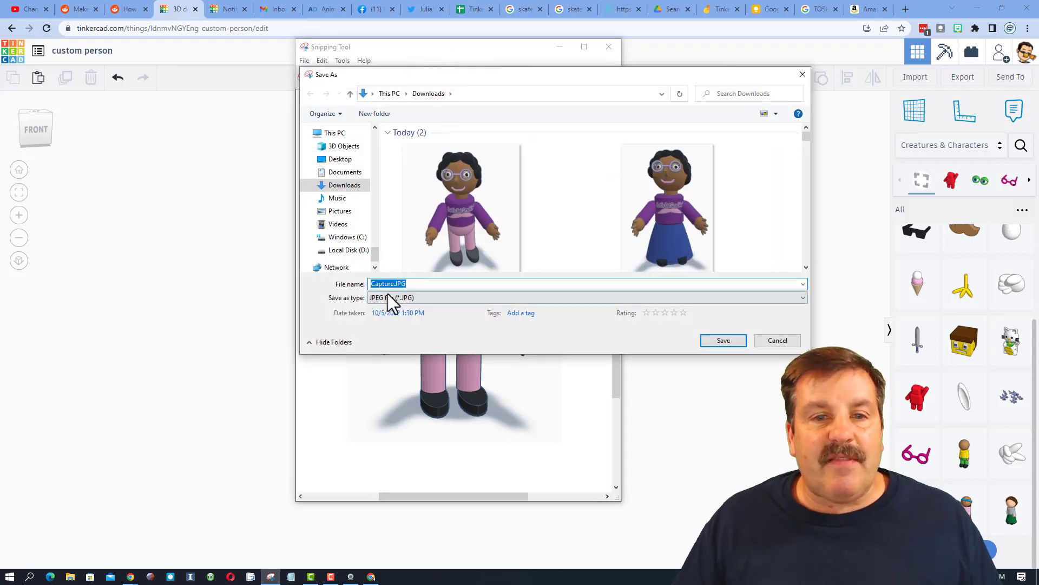
{"action": "left_click", "coordinate": [390, 285]}
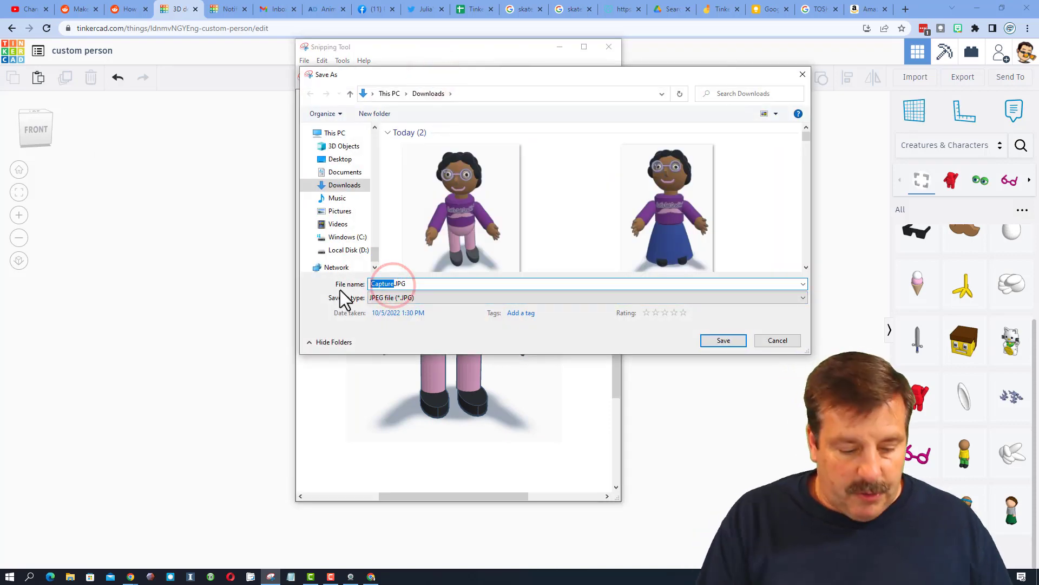
{"action": "type", "text": "girl"}
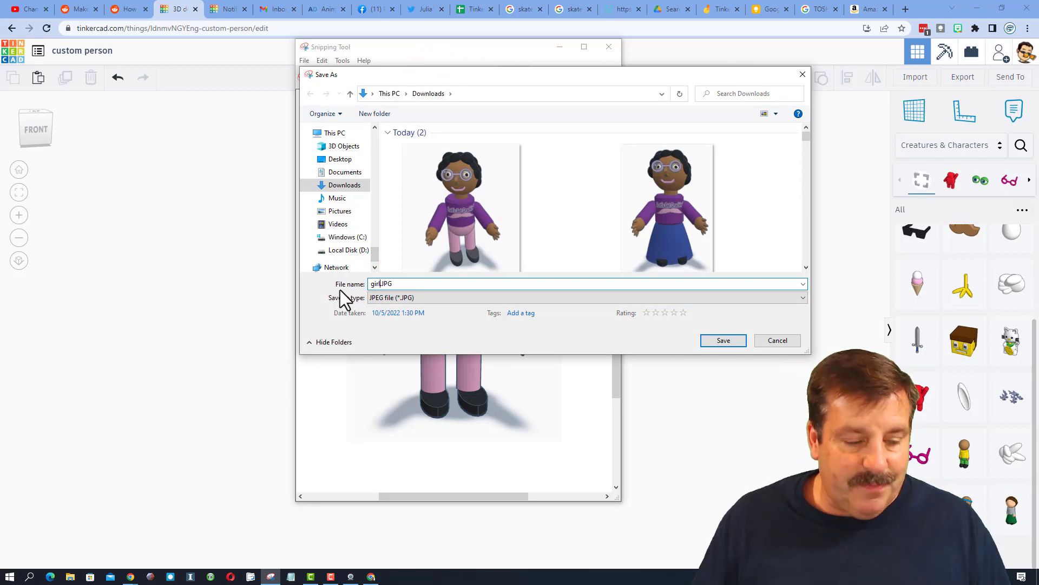
{"action": "key", "text": "Return"}
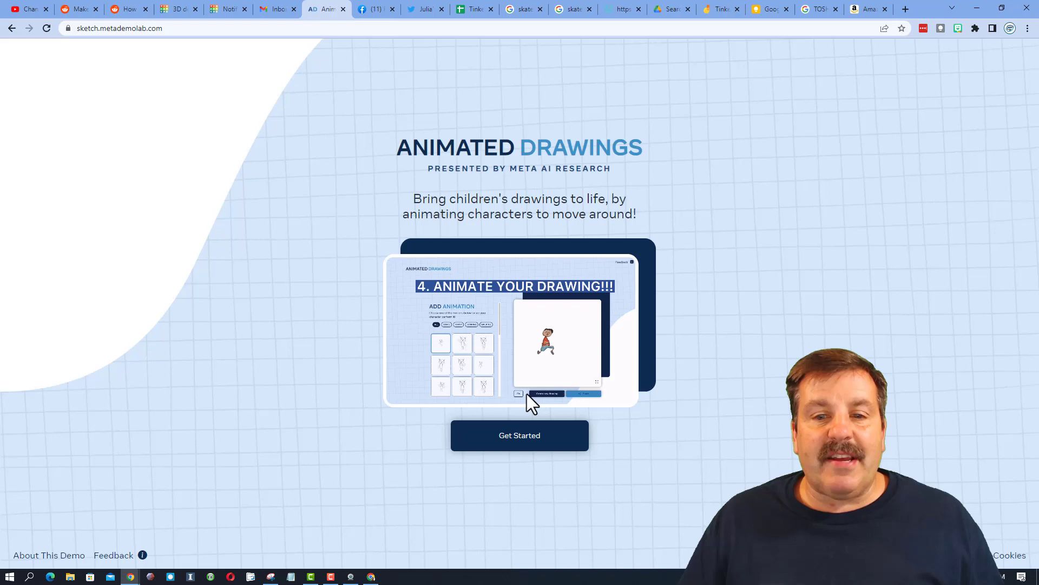
Start animating a drawing, upload girl3.JPG, and submit it with Next
{"action": "left_click", "coordinate": [523, 436]}
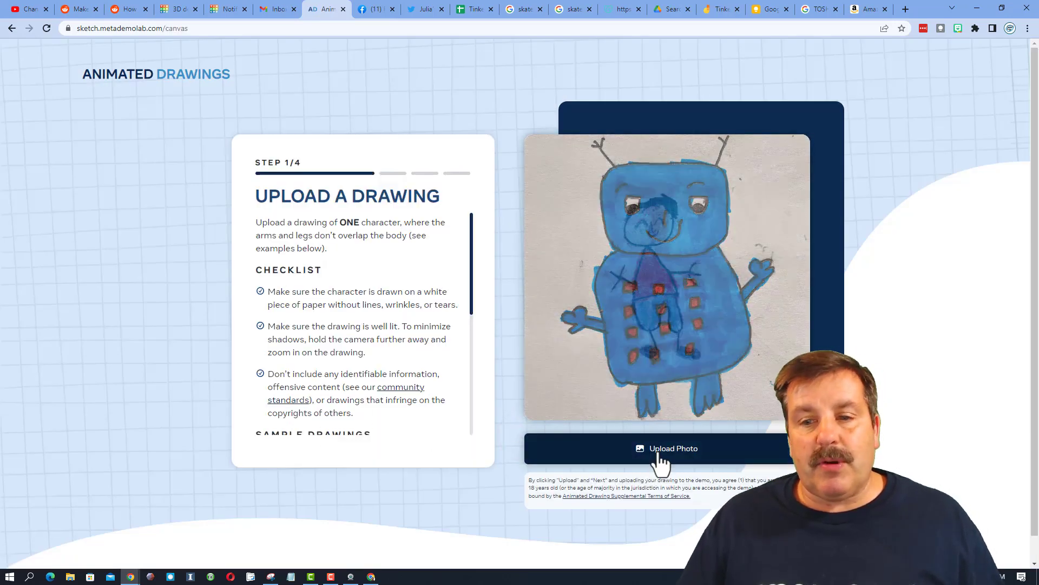
{"action": "left_click", "coordinate": [660, 455]}
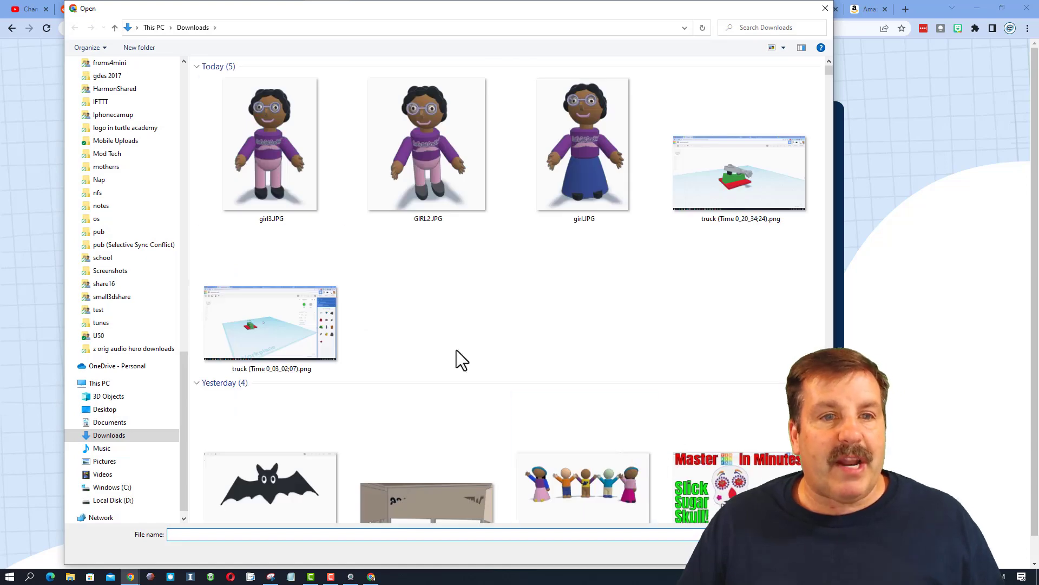
{"action": "left_click", "coordinate": [287, 143]}
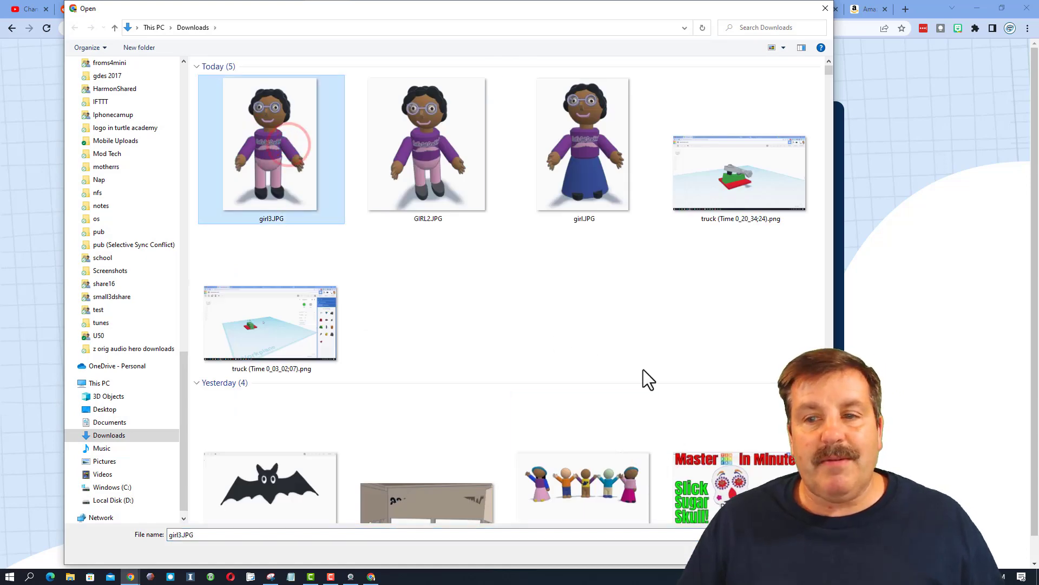
{"action": "key", "text": "Return"}
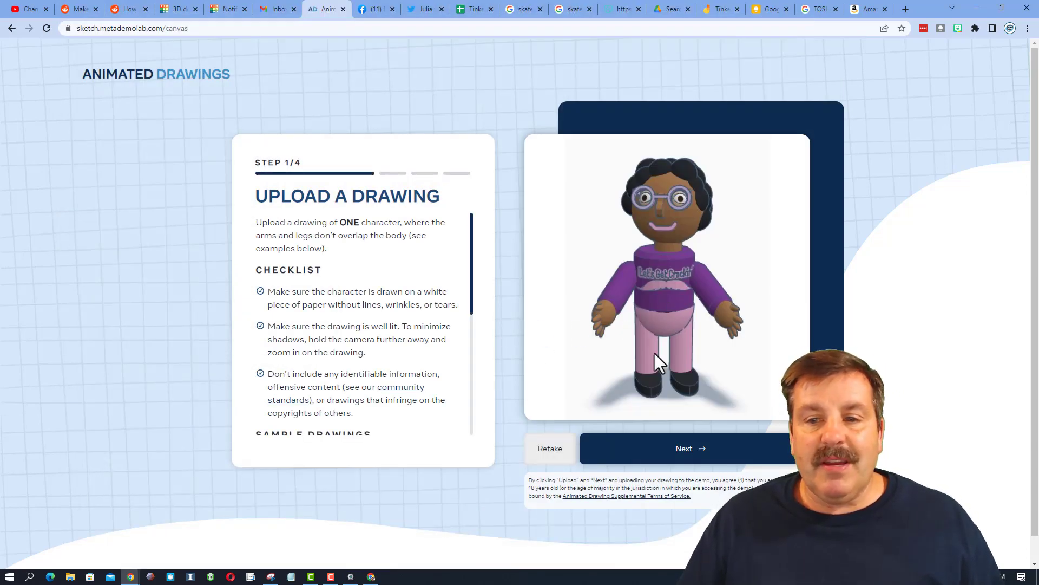
{"action": "left_click", "coordinate": [687, 454]}
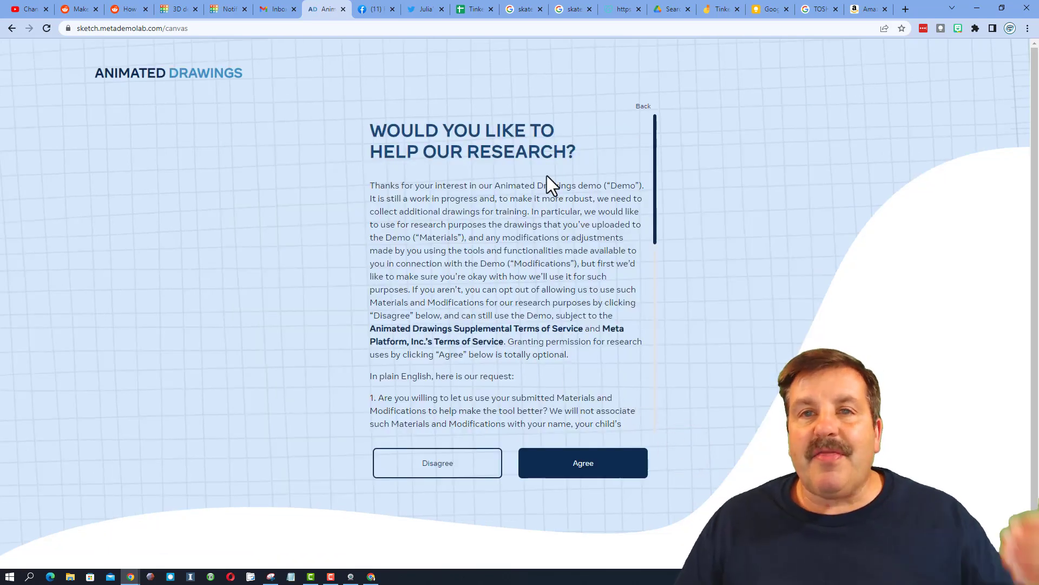
Agree to research use, lower the bounding box's top edge onto the character, and accept it
{"action": "scroll", "coordinate": [547, 175], "scroll_direction": "down", "scroll_amount": 9}
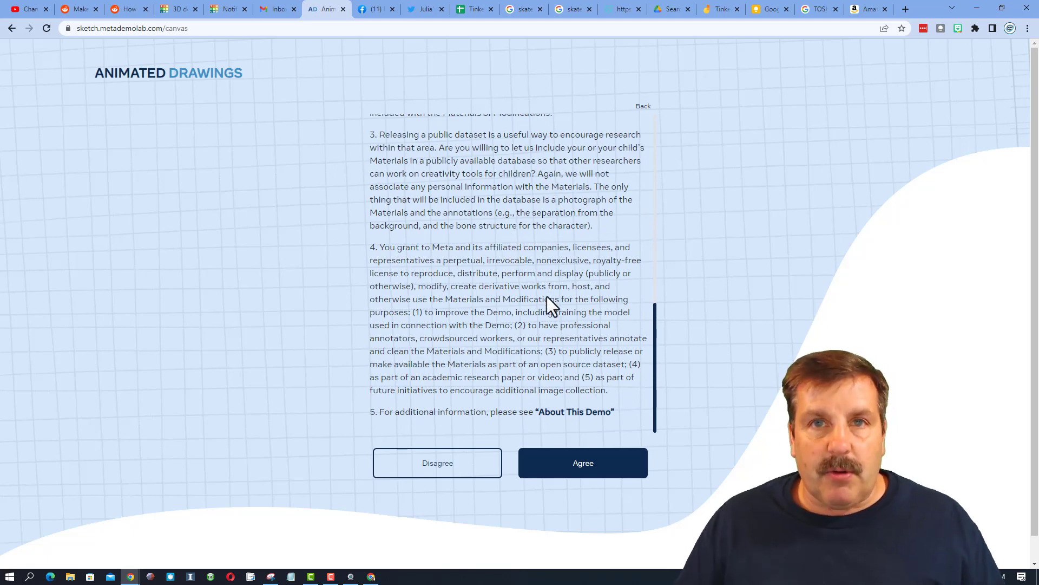
{"action": "left_click", "coordinate": [574, 459]}
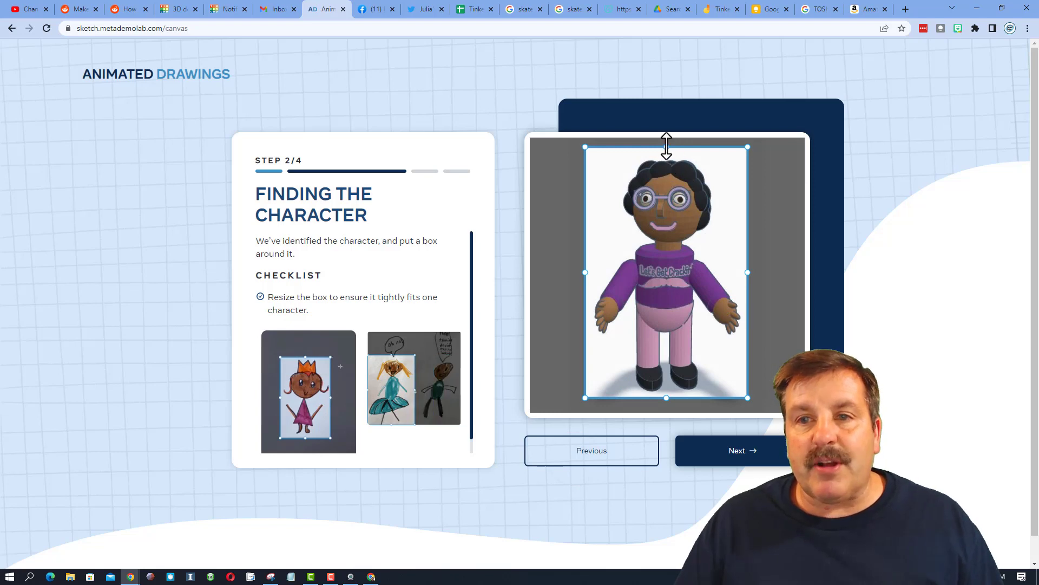
{"action": "left_click_drag", "start_coordinate": [666, 147], "coordinate": [665, 151]}
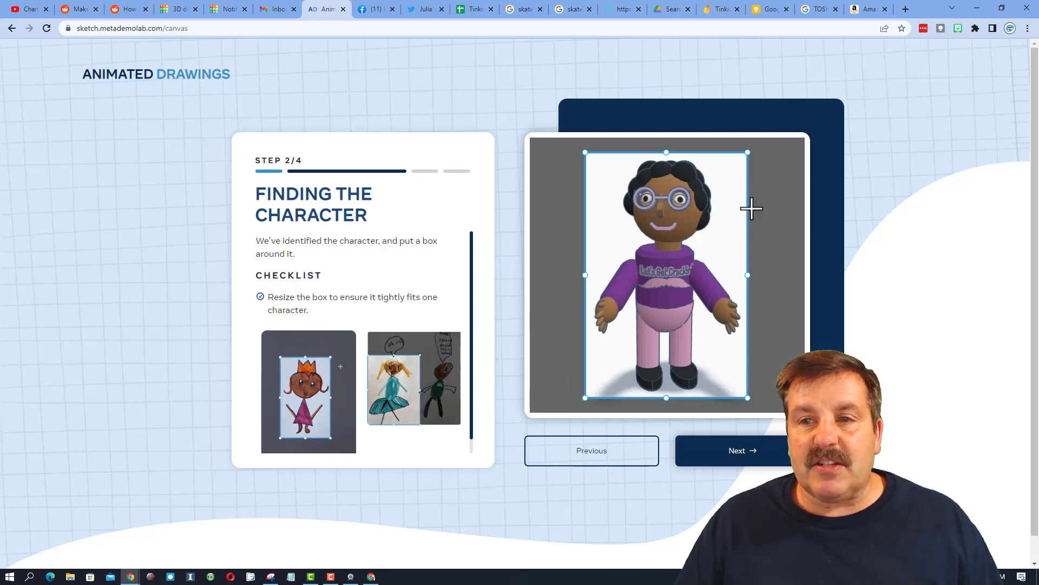
{"action": "left_click", "coordinate": [750, 455]}
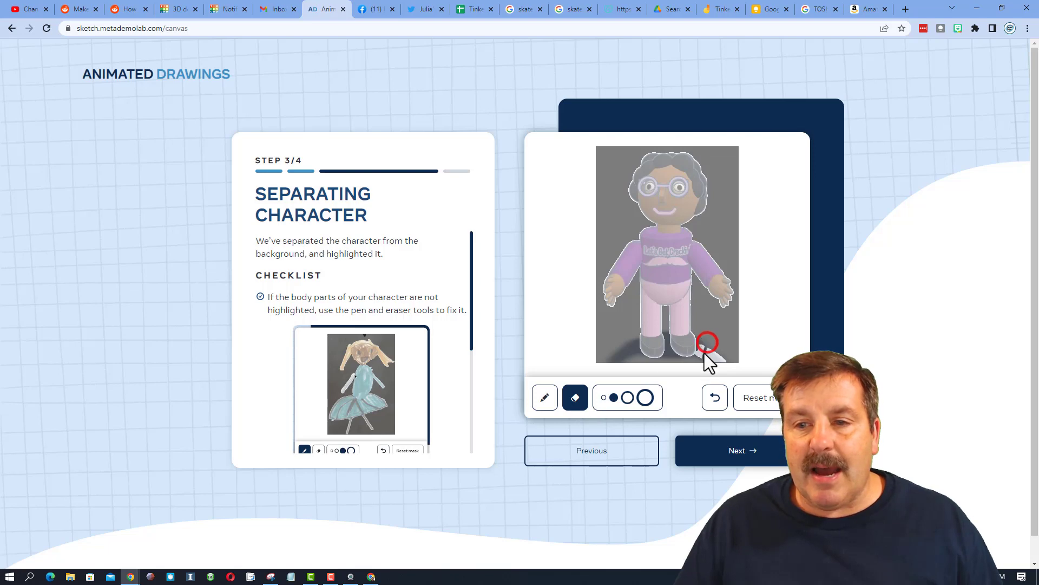
Erase the shadow beside the right shoe from the mask using the largest brush size
{"action": "left_click", "coordinate": [705, 347]}
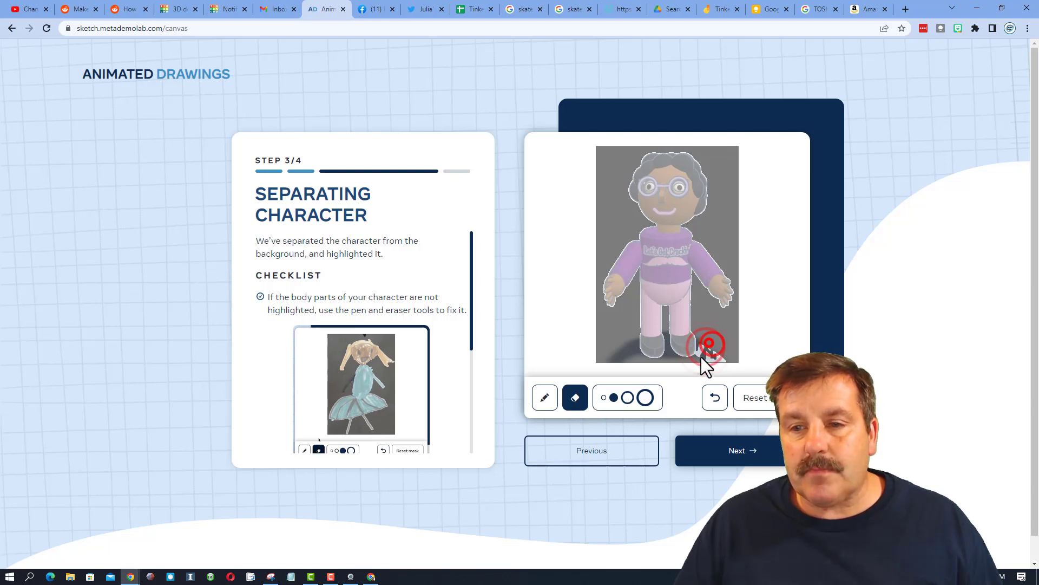
{"action": "left_click", "coordinate": [698, 349]}
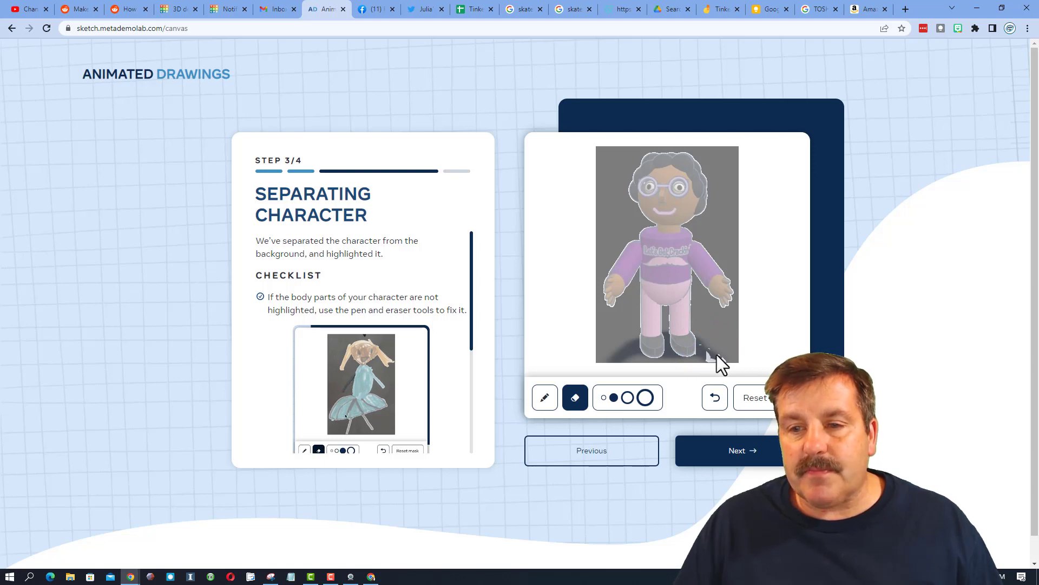
{"action": "left_click", "coordinate": [647, 398]}
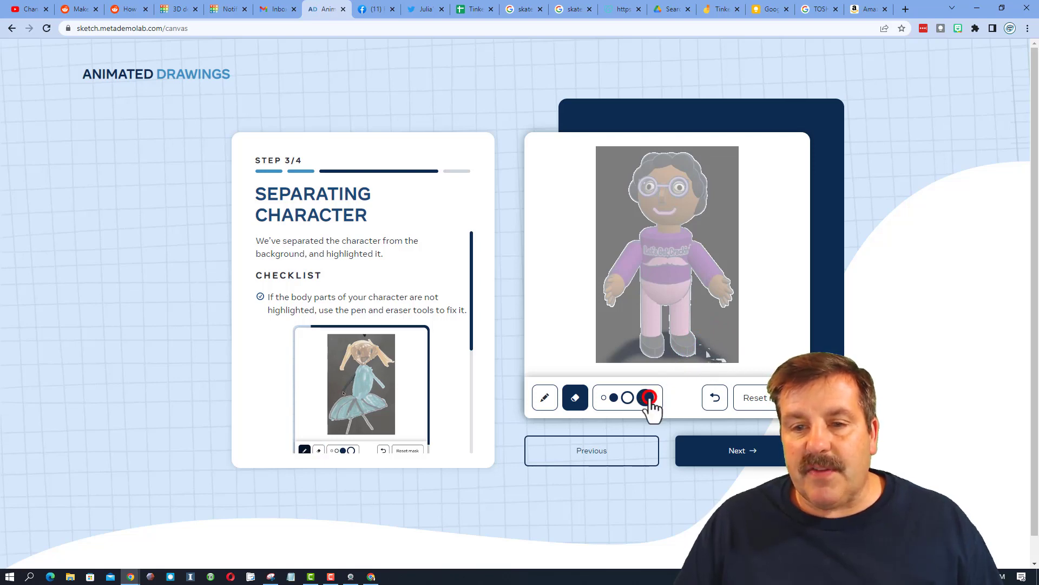
{"action": "left_click", "coordinate": [726, 355]}
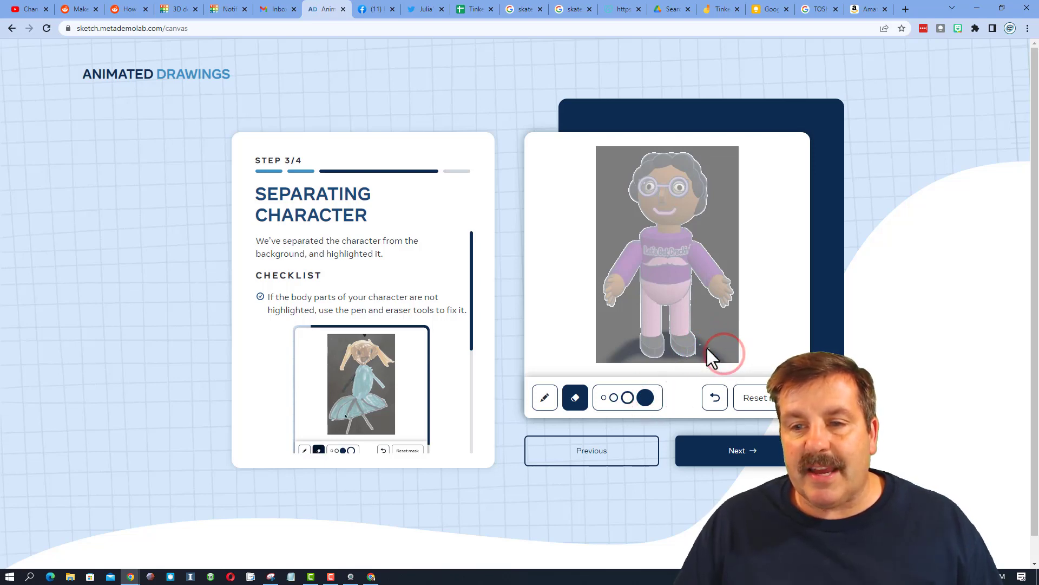
{"action": "left_click", "coordinate": [706, 338]}
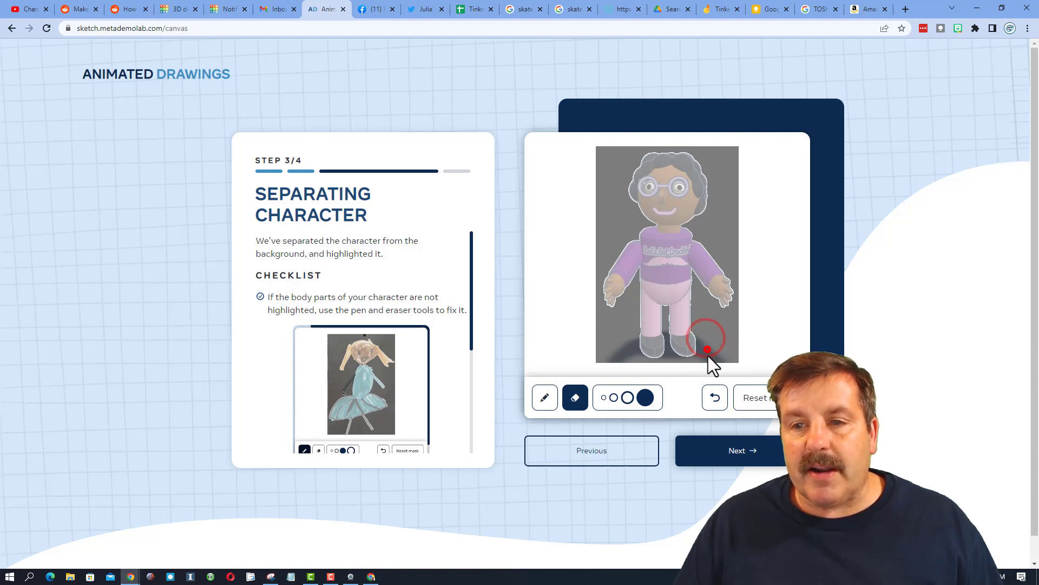
Accept the separated mask and the detected joints to generate the animation
{"action": "left_click", "coordinate": [750, 465]}
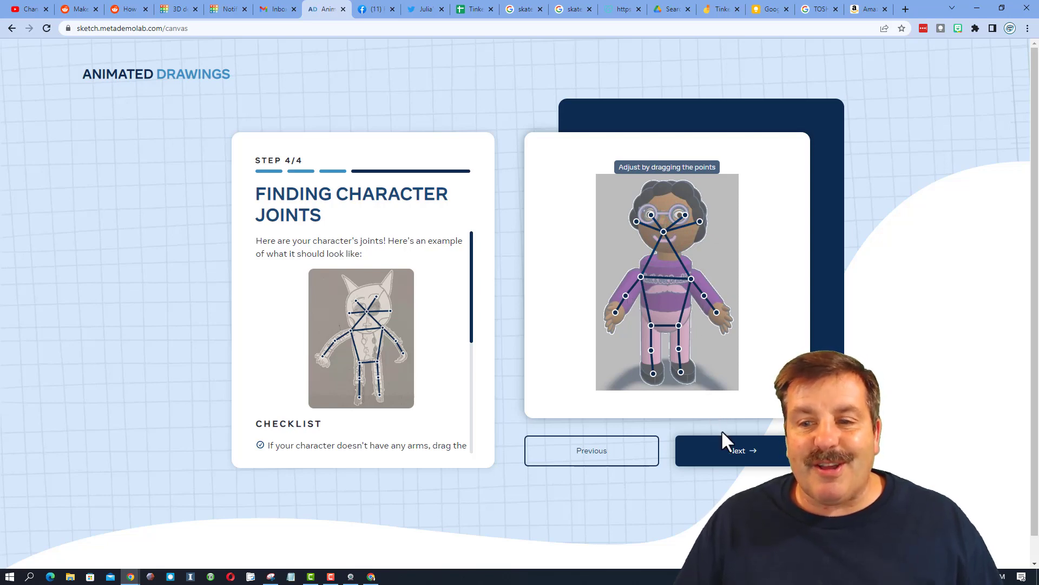
{"action": "left_click", "coordinate": [743, 448]}
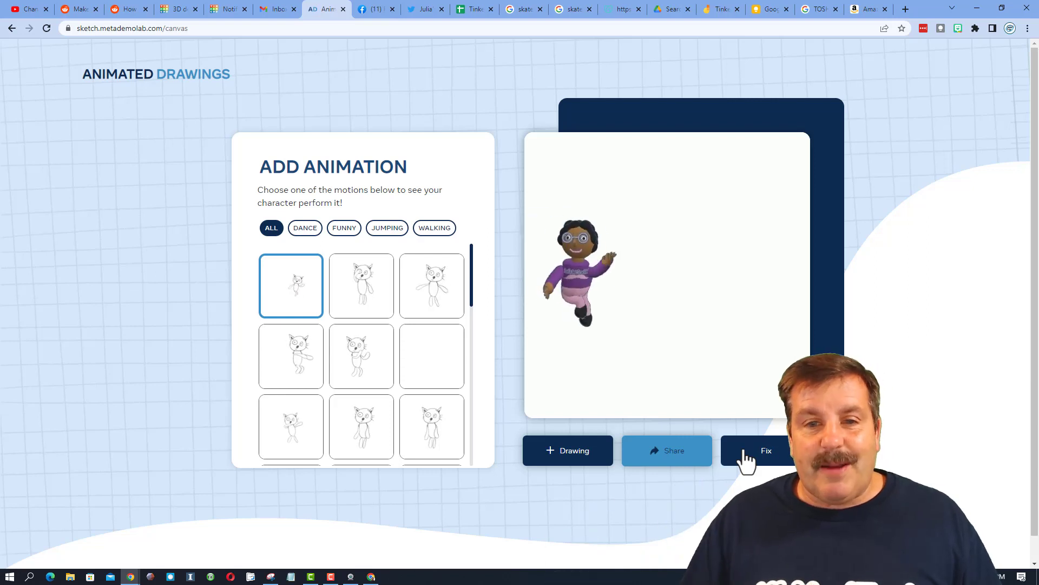
Play the third motion on the character, then filter motions to Walking
{"action": "left_click", "coordinate": [435, 301]}
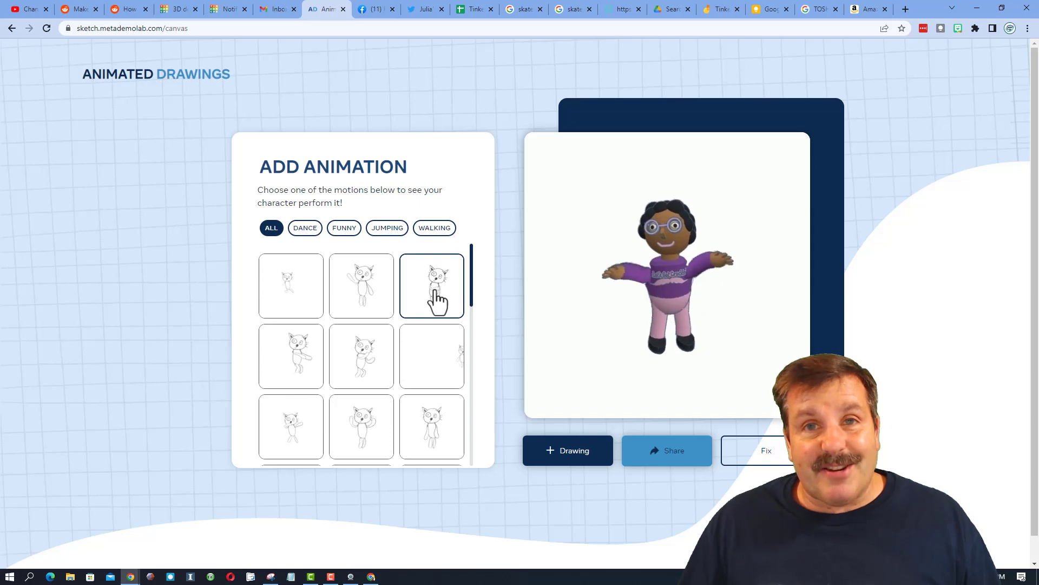
{"action": "left_click", "coordinate": [432, 232]}
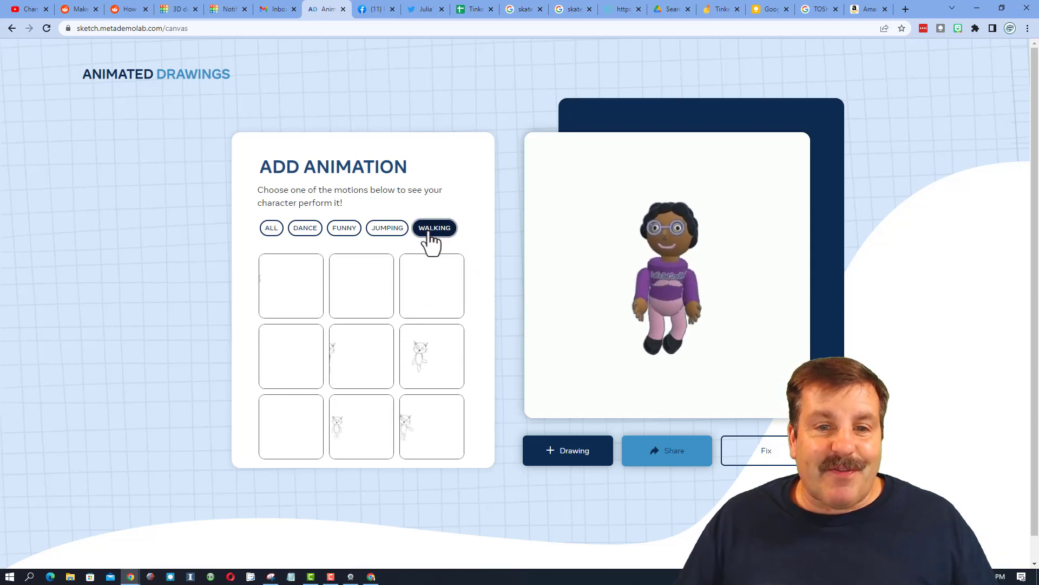
Play the middle-right walking motion, then the last walking animation in the list
{"action": "left_click", "coordinate": [430, 358]}
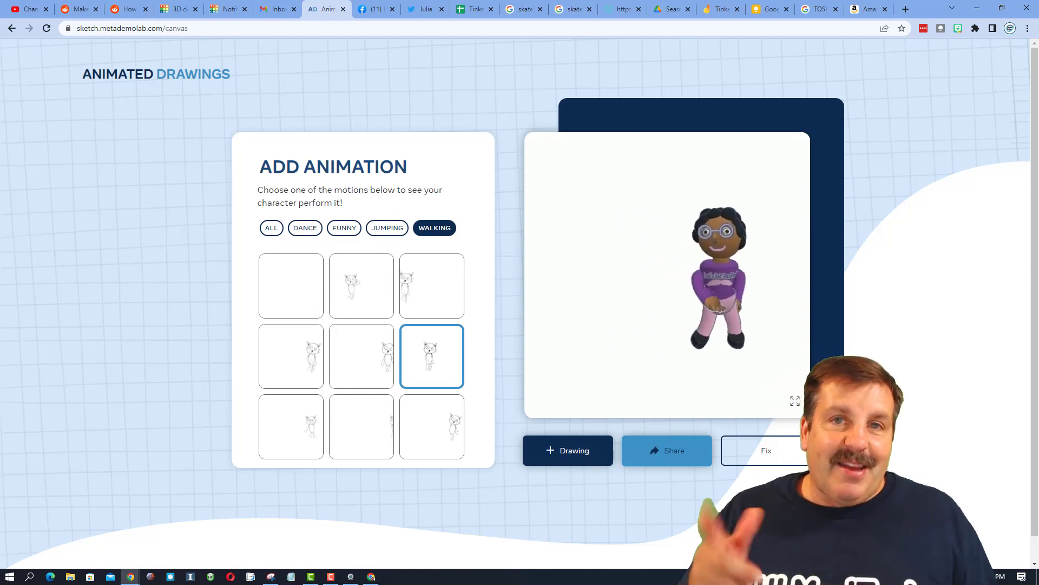
{"action": "scroll", "coordinate": [520, 303], "scroll_direction": "down", "scroll_amount": 1}
{"action": "left_click", "coordinate": [432, 426]}
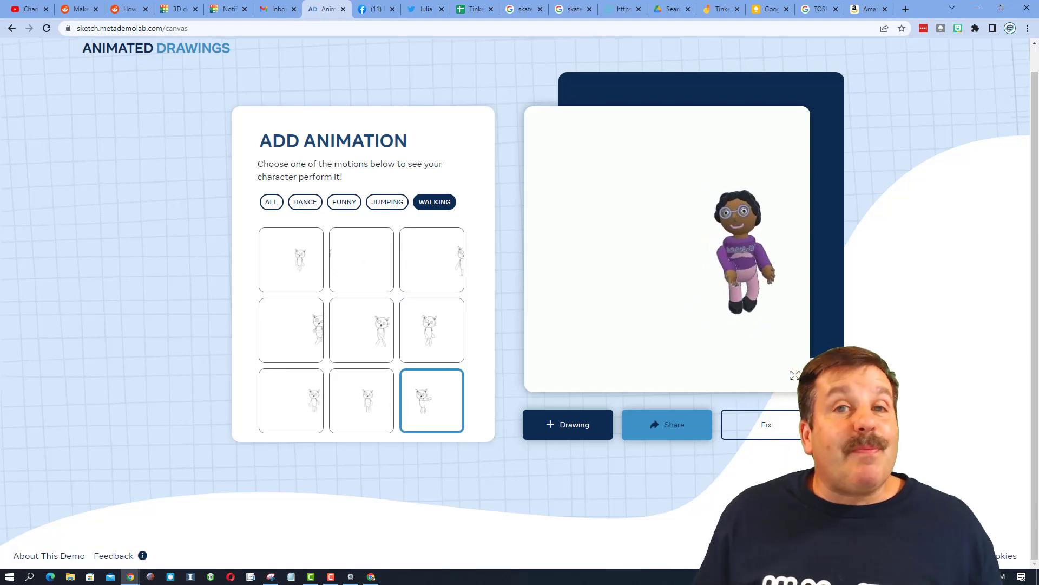